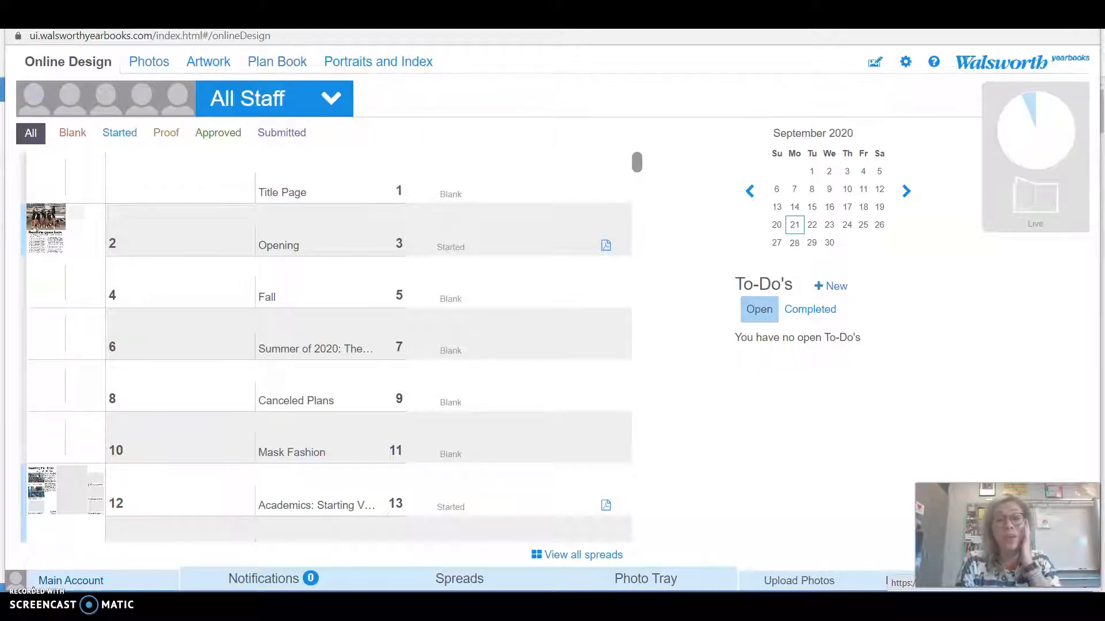
# - Open the Fall spread on pages 4–5 for editing and show the full pica grid
pyautogui.click(69, 278)
pyautogui.doubleClick(225, 267)
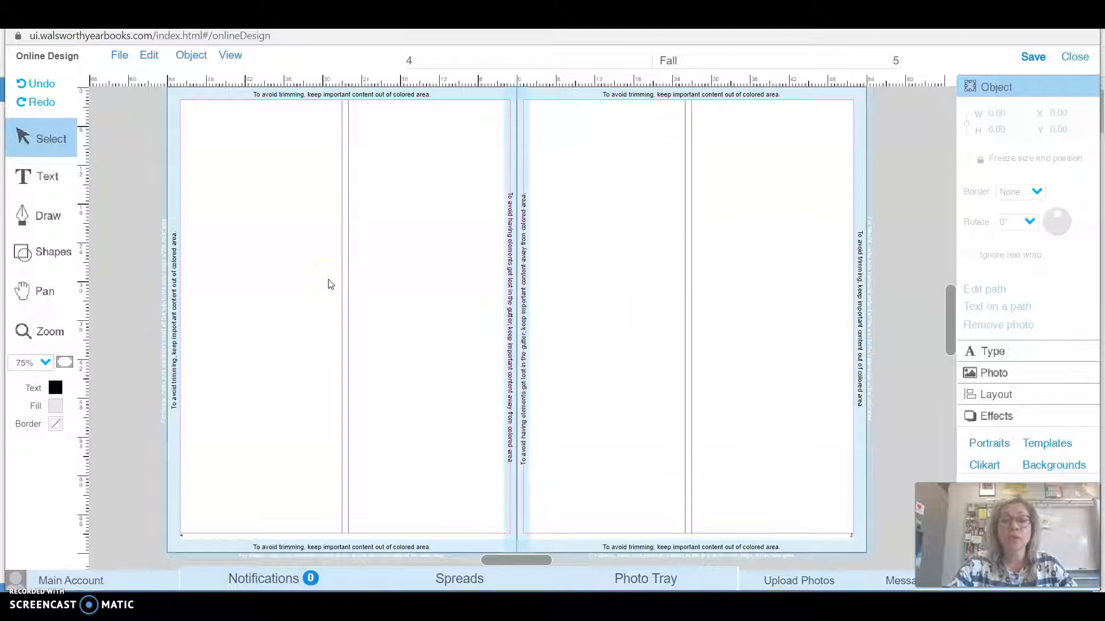
pyautogui.click(231, 55)
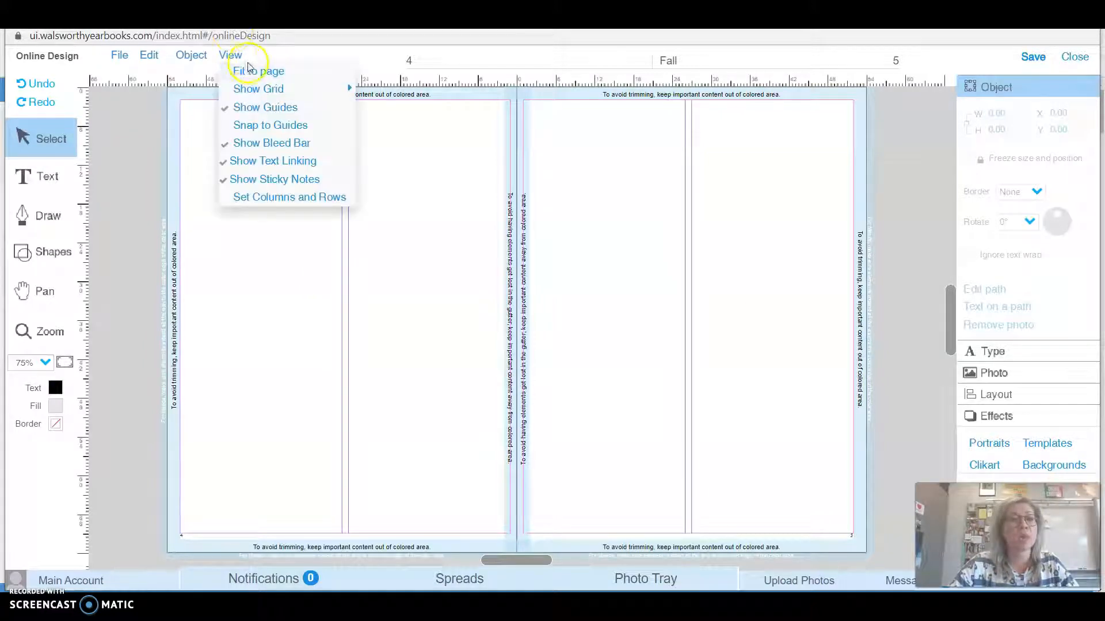
pyautogui.moveTo(340, 89)
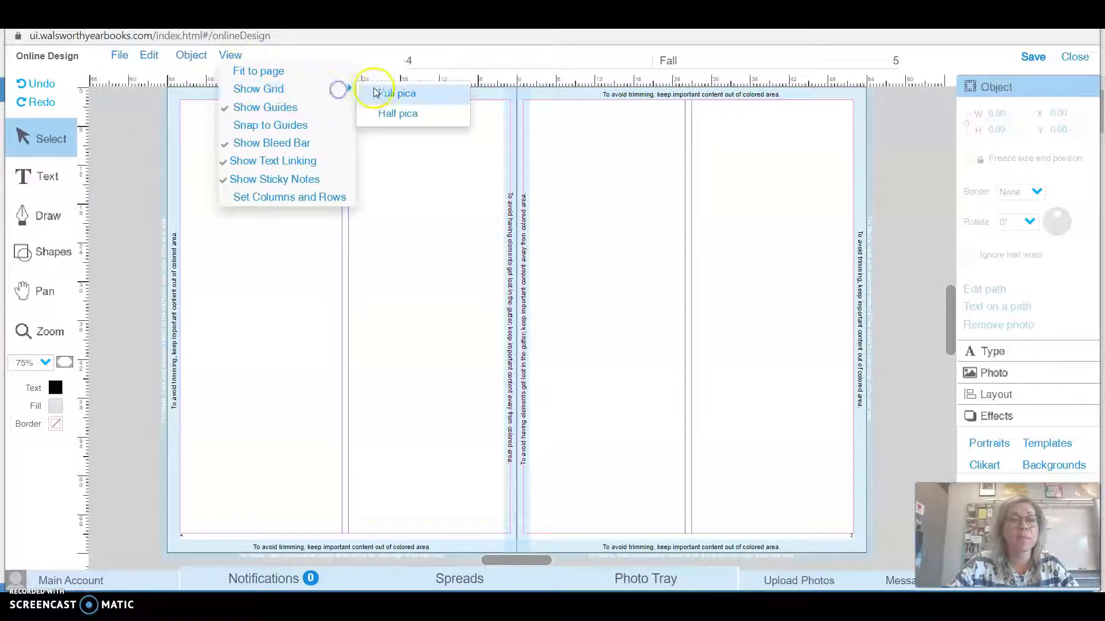
pyautogui.click(374, 96)
# - Add a text box across the upper part of page 4 reading "Headline" and set its text to 30 pt
pyautogui.click(43, 176)
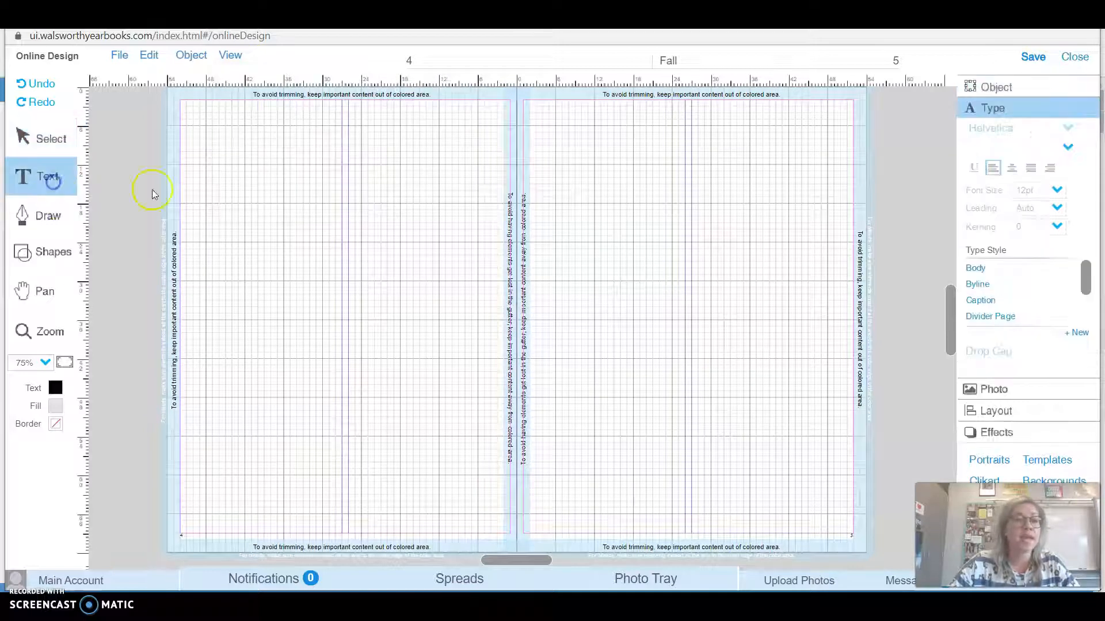
pyautogui.moveTo(207, 126); pyautogui.dragTo(479, 205)
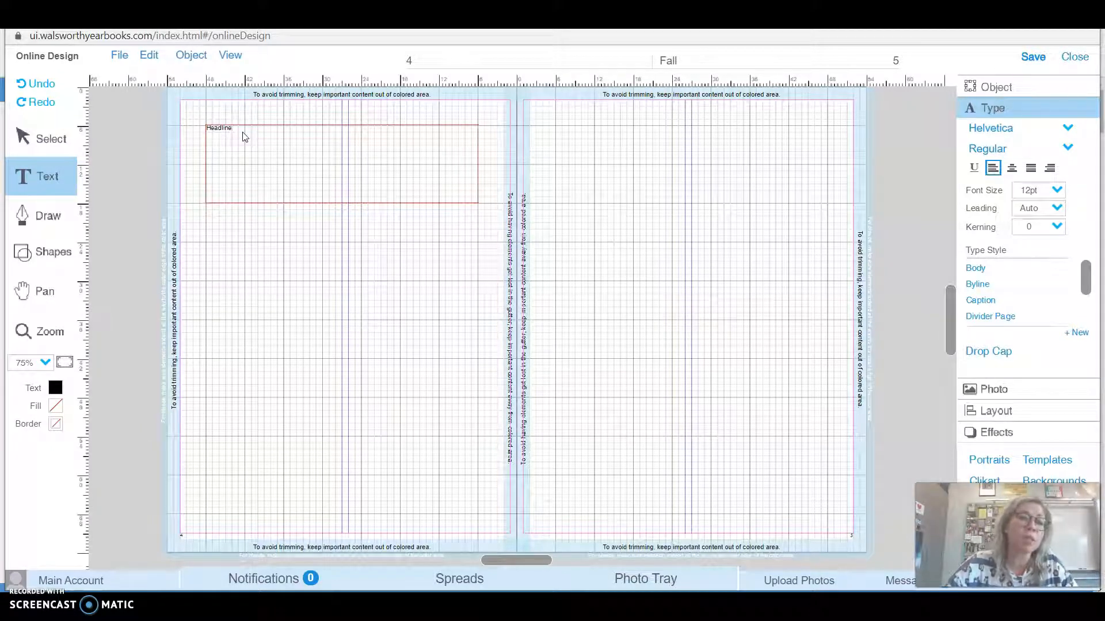
pyautogui.moveTo(243, 134); pyautogui.dragTo(203, 126)
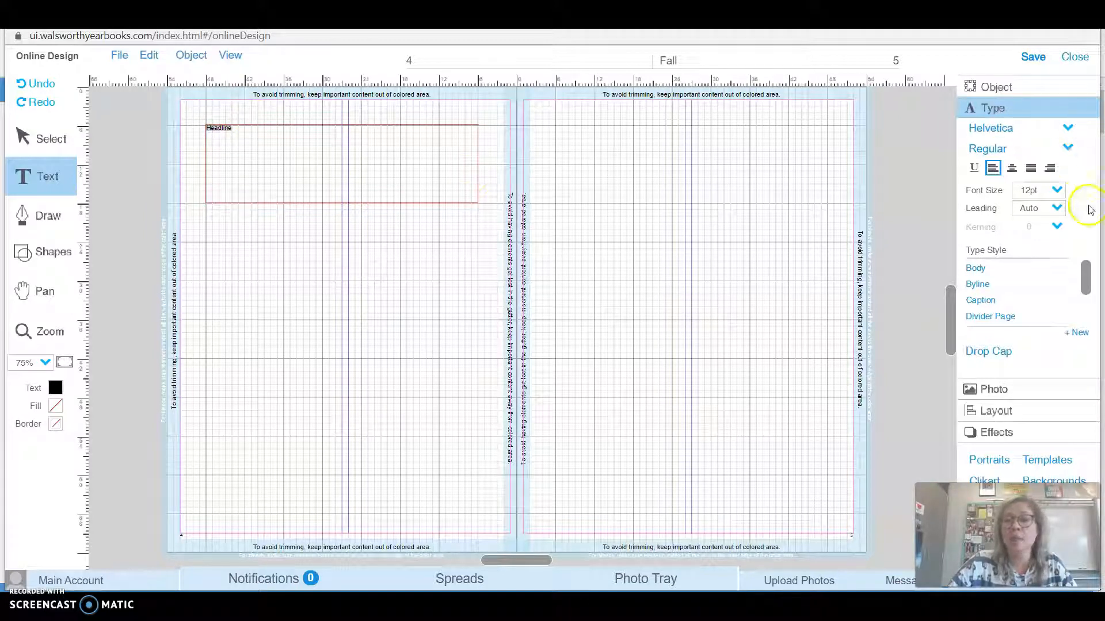
pyautogui.click(1058, 189)
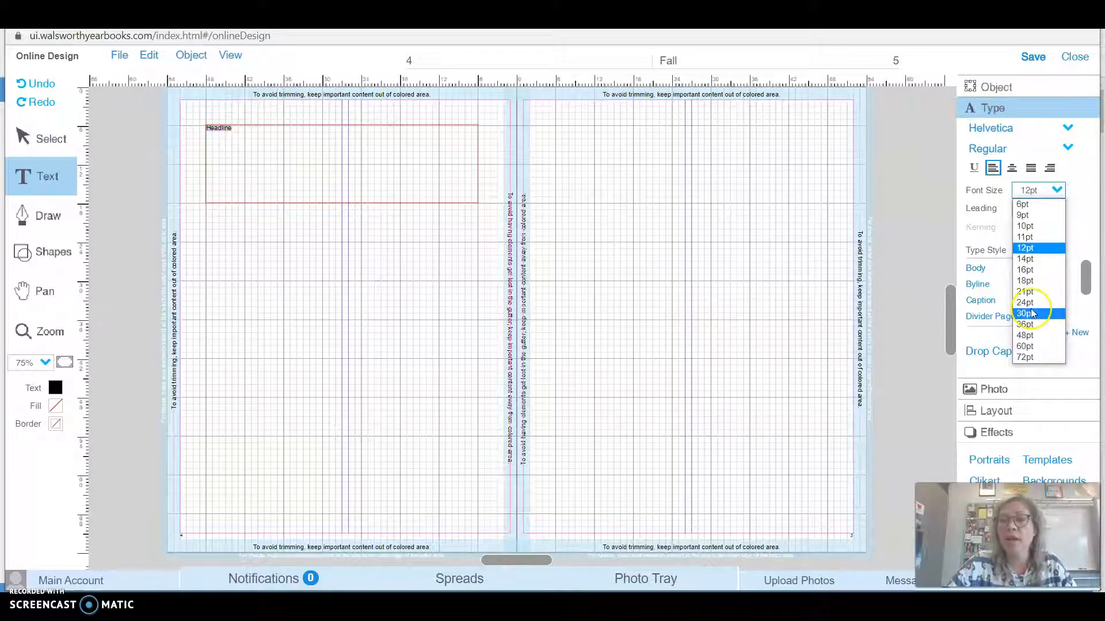
pyautogui.click(1028, 313)
# - Set the selected Headline text to 48 pt Bold
pyautogui.click(1059, 192)
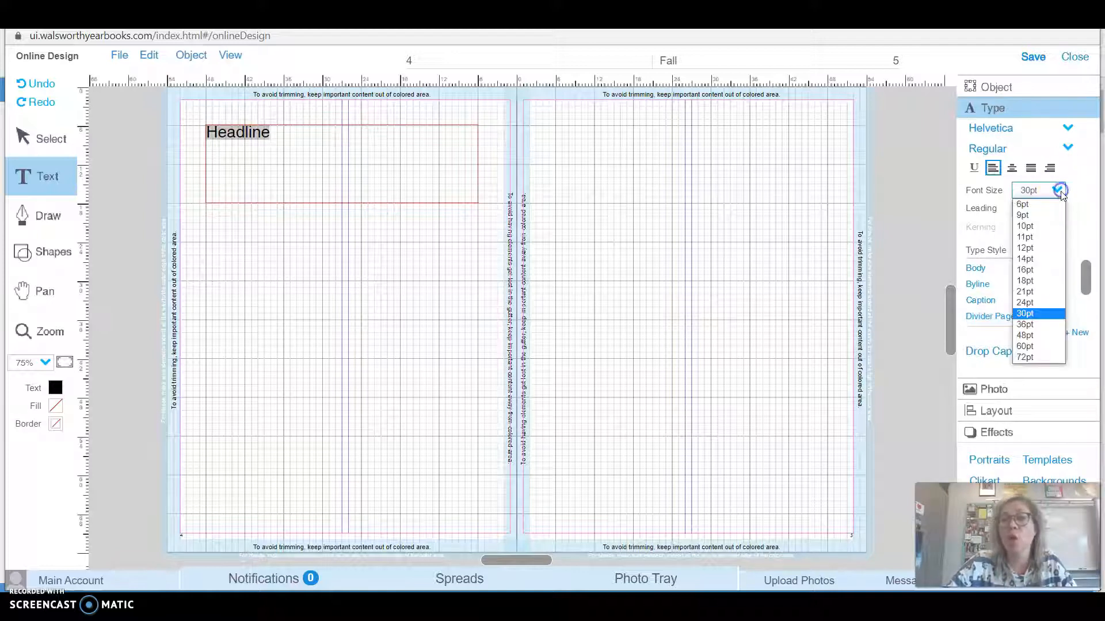
pyautogui.click(1049, 316)
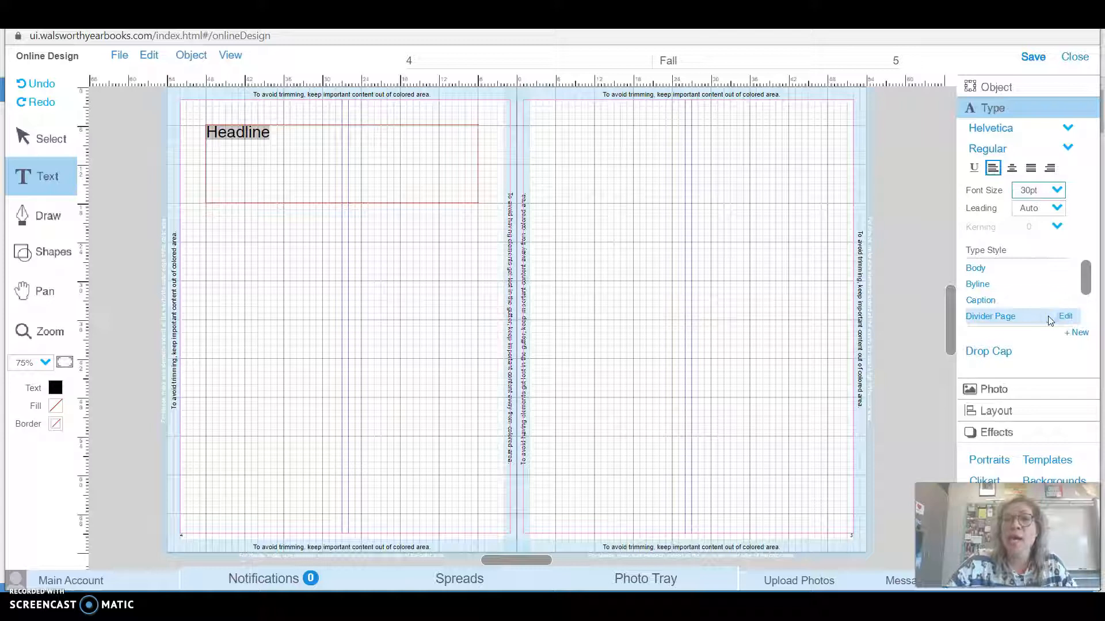
pyautogui.click(1057, 190)
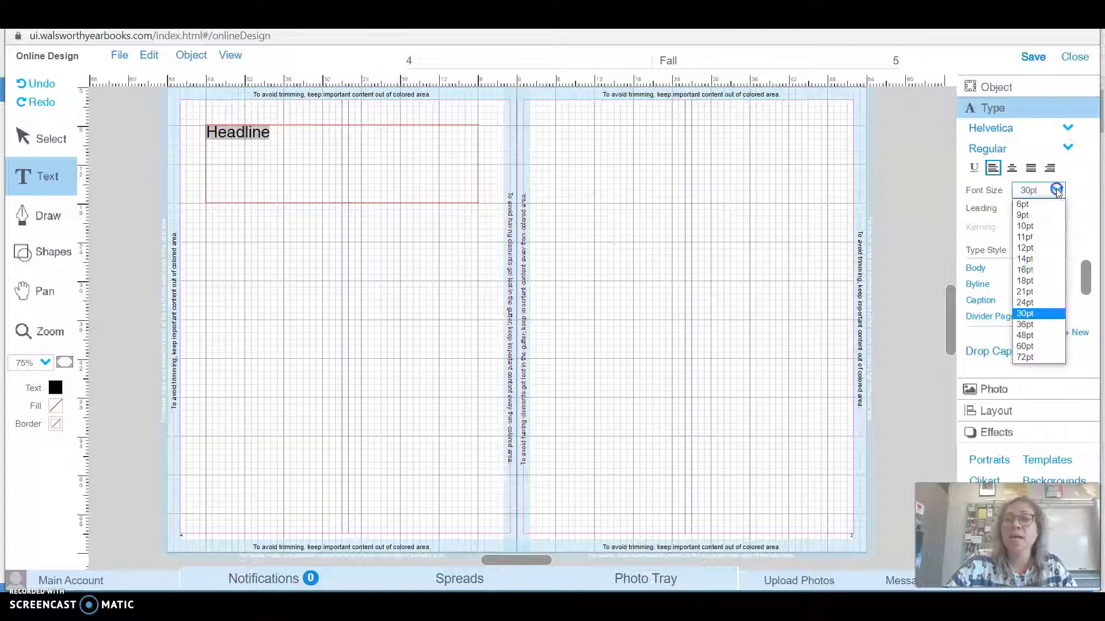
pyautogui.click(1043, 335)
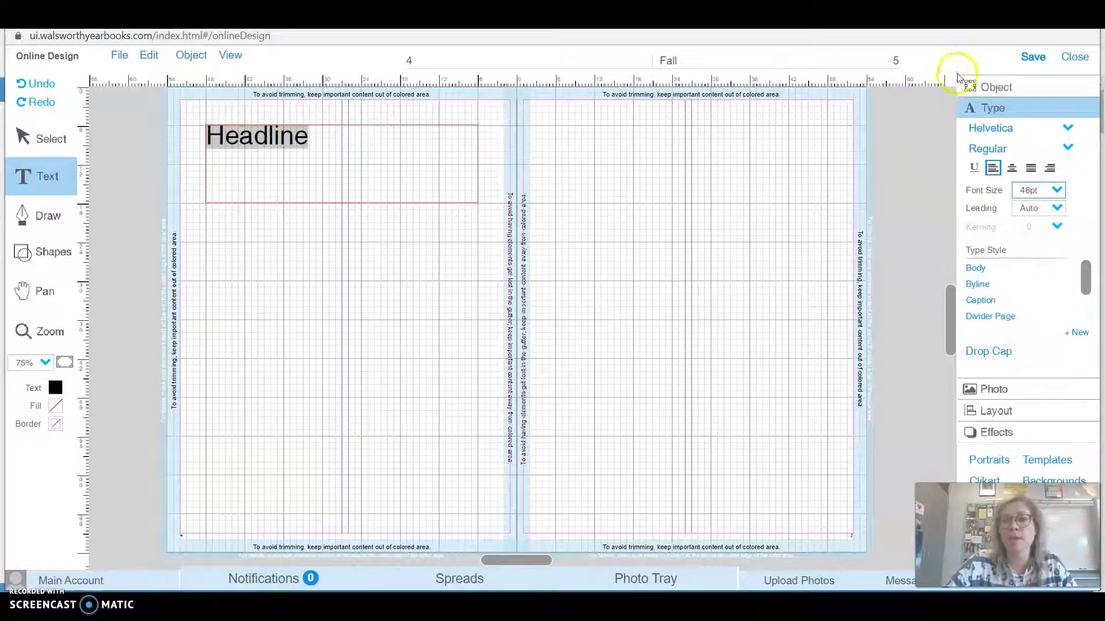
pyautogui.click(1013, 147)
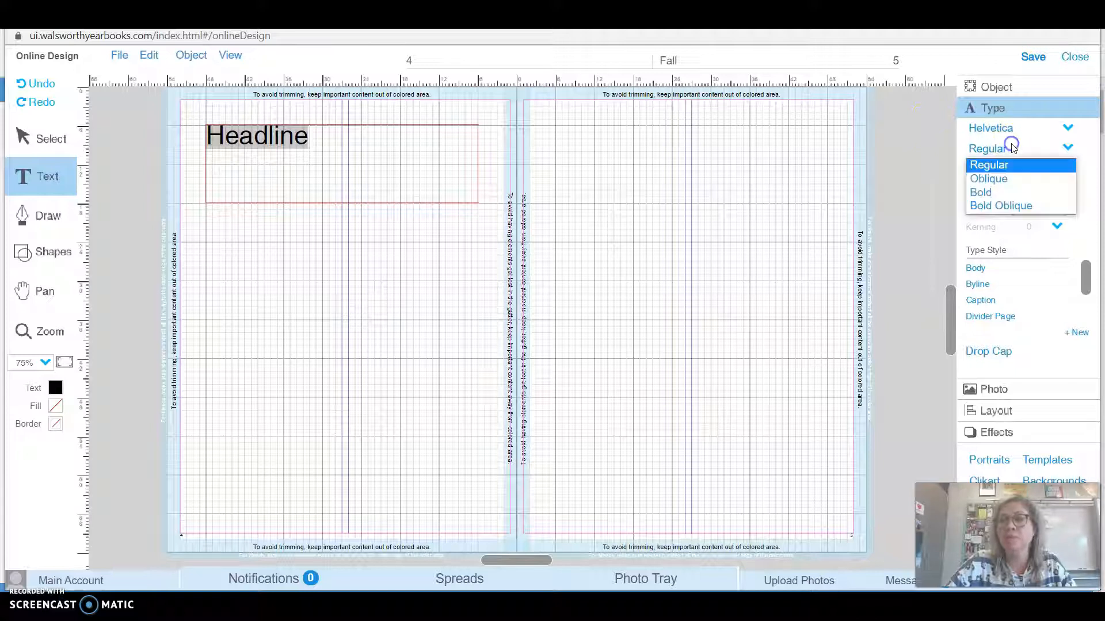
pyautogui.click(989, 194)
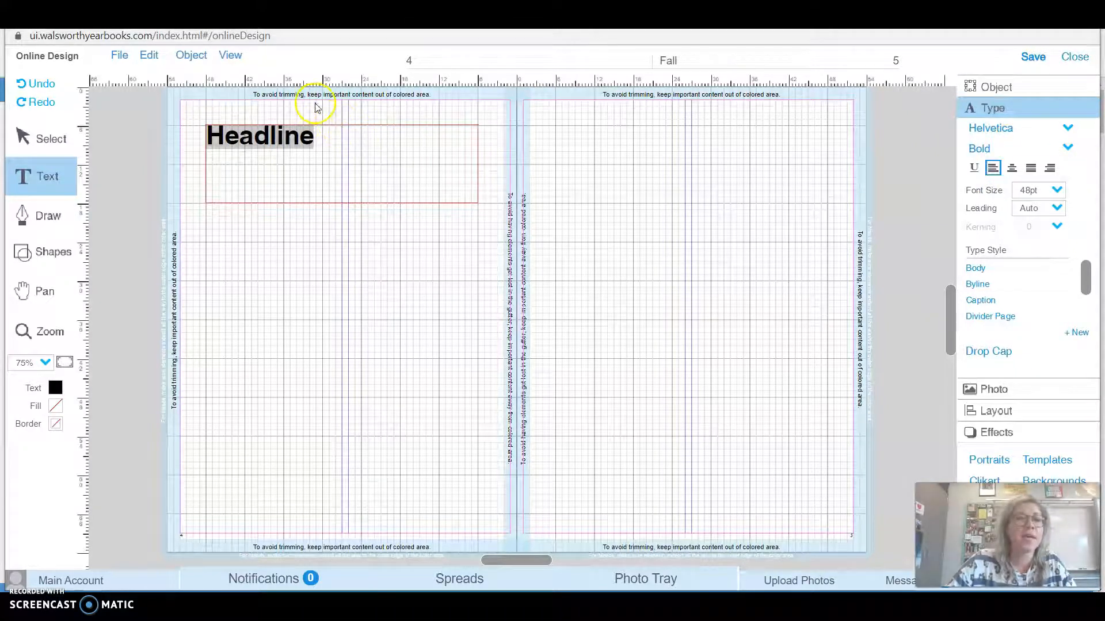
# - Convert the Headline text to a shape and move it down and toward the gutter on page 4
pyautogui.click(190, 56)
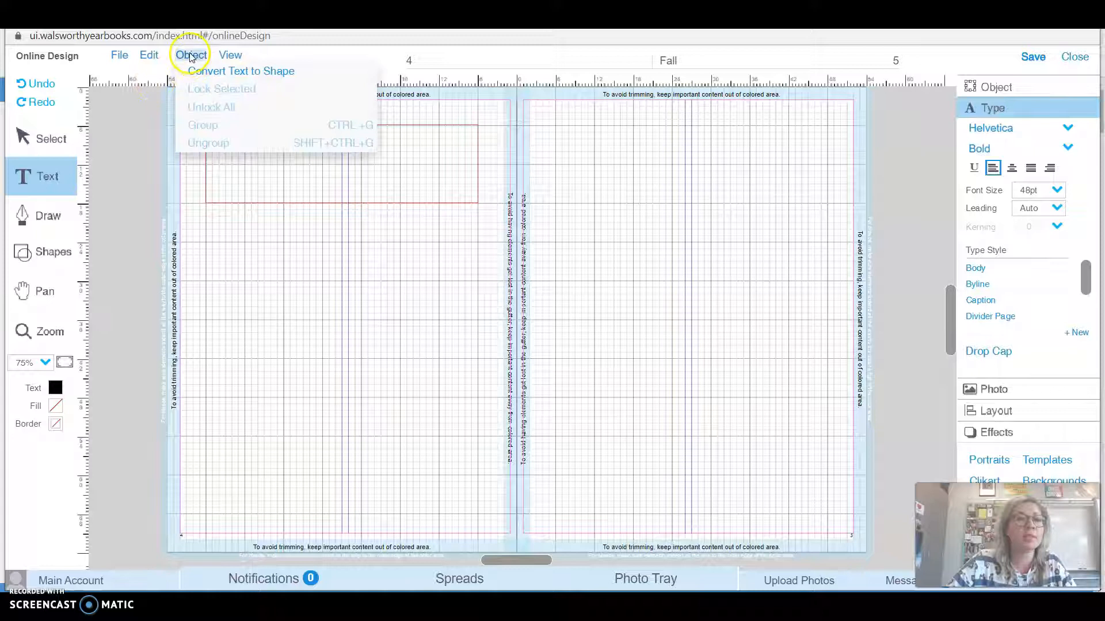
pyautogui.click(208, 73)
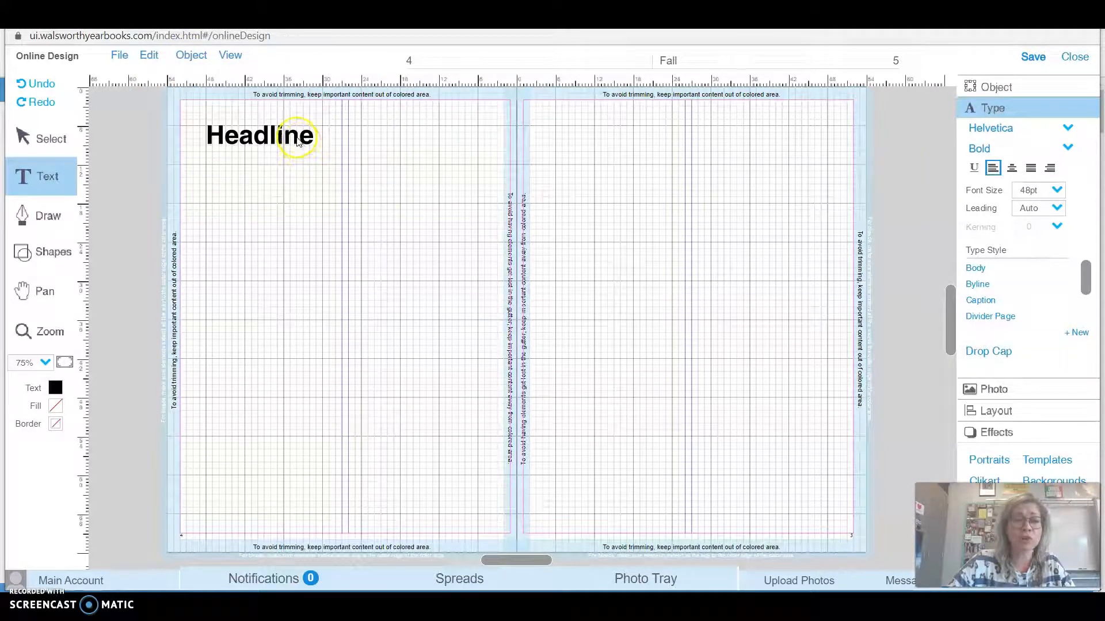
pyautogui.click(325, 164)
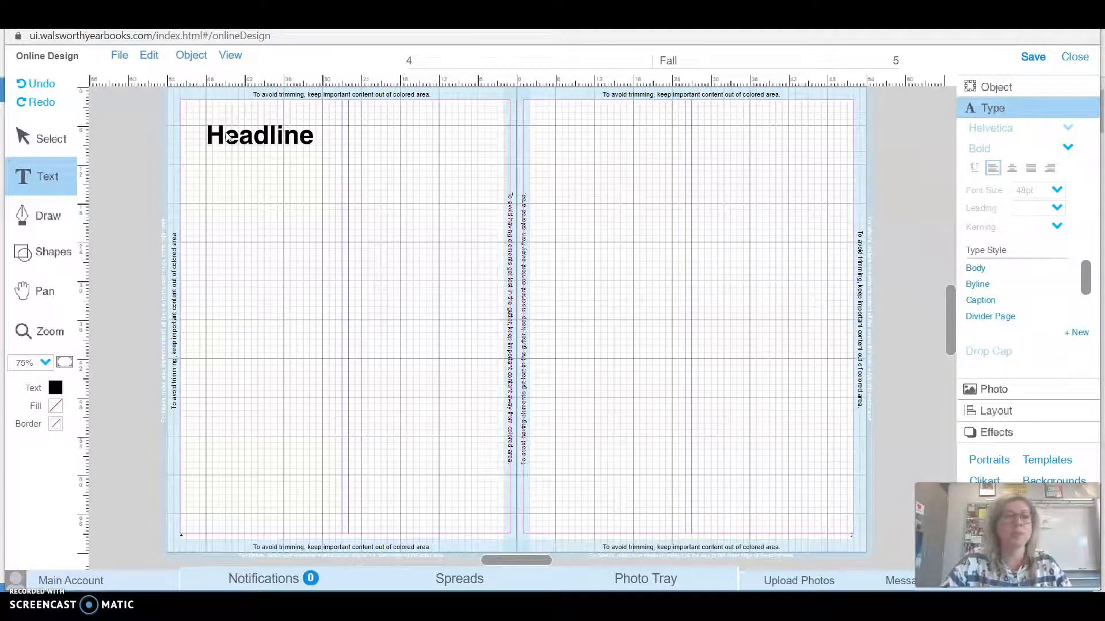
pyautogui.click(50, 138)
pyautogui.moveTo(274, 141); pyautogui.dragTo(365, 204)
pyautogui.click(40, 176)
pyautogui.click(226, 190)
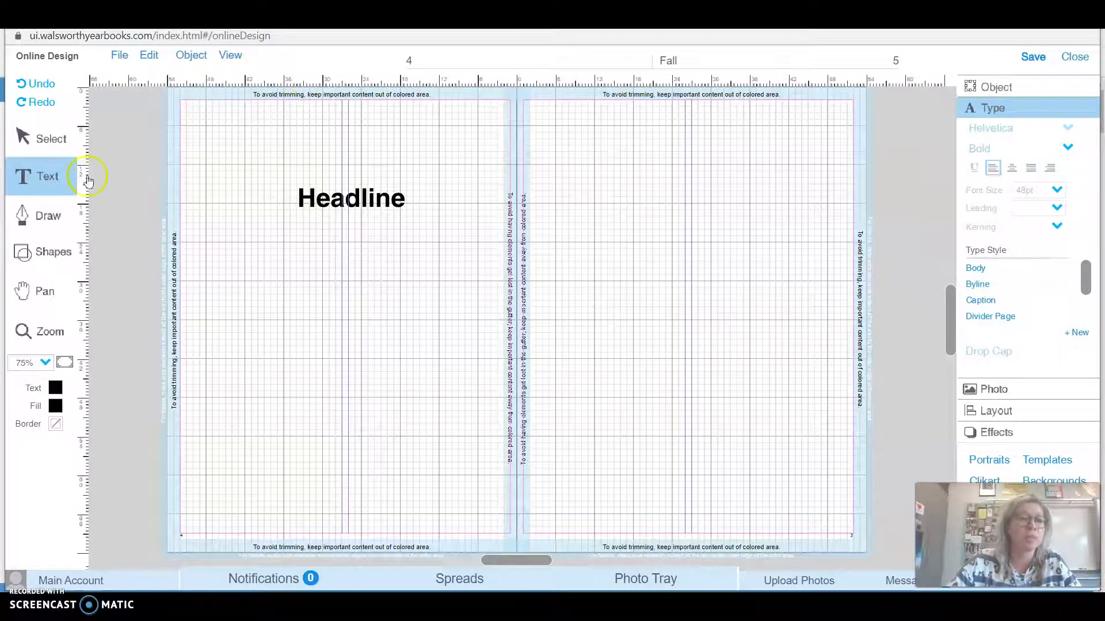
# - Stretch the Headline shape wider and taller until it reaches the gutter of the spread
pyautogui.click(35, 139)
pyautogui.click(399, 195)
pyautogui.moveTo(402, 207); pyautogui.dragTo(521, 306)
pyautogui.moveTo(412, 188); pyautogui.dragTo(418, 125)
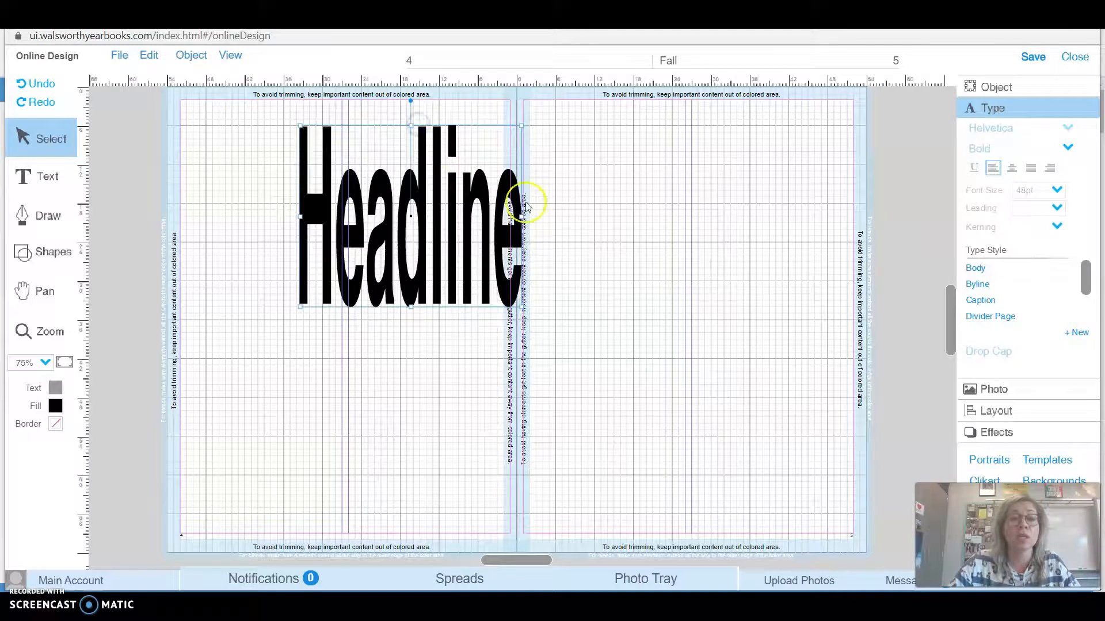
# - Move the Headline shape to the upper outer corner of page 4 and resize it into a shallow banner spanning the page width
pyautogui.moveTo(419, 192); pyautogui.dragTo(305, 174)
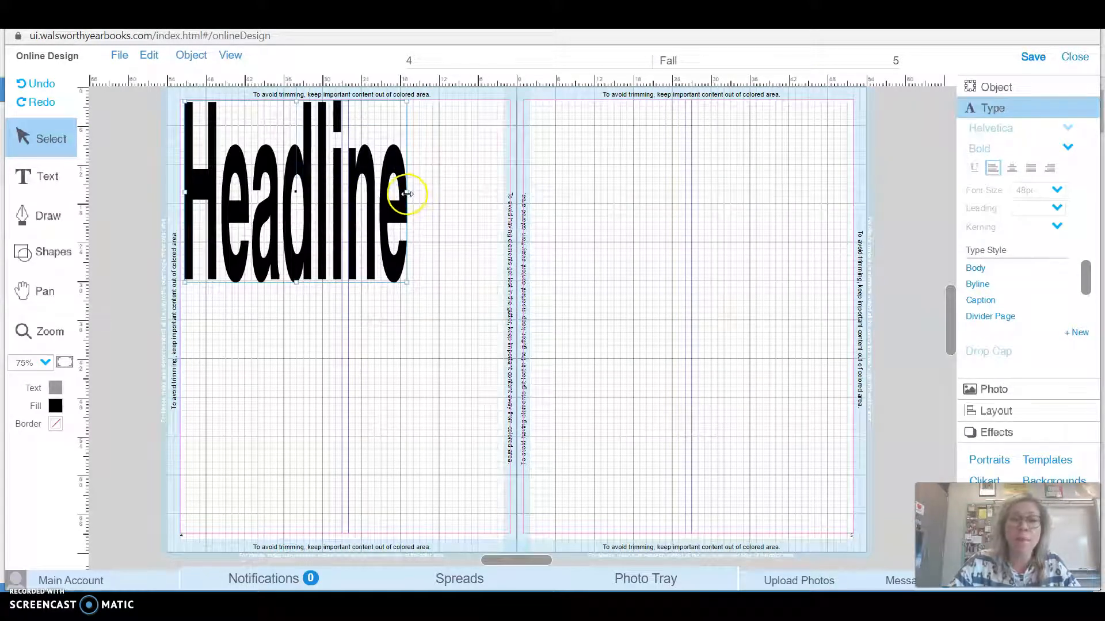
pyautogui.moveTo(407, 192); pyautogui.dragTo(503, 188)
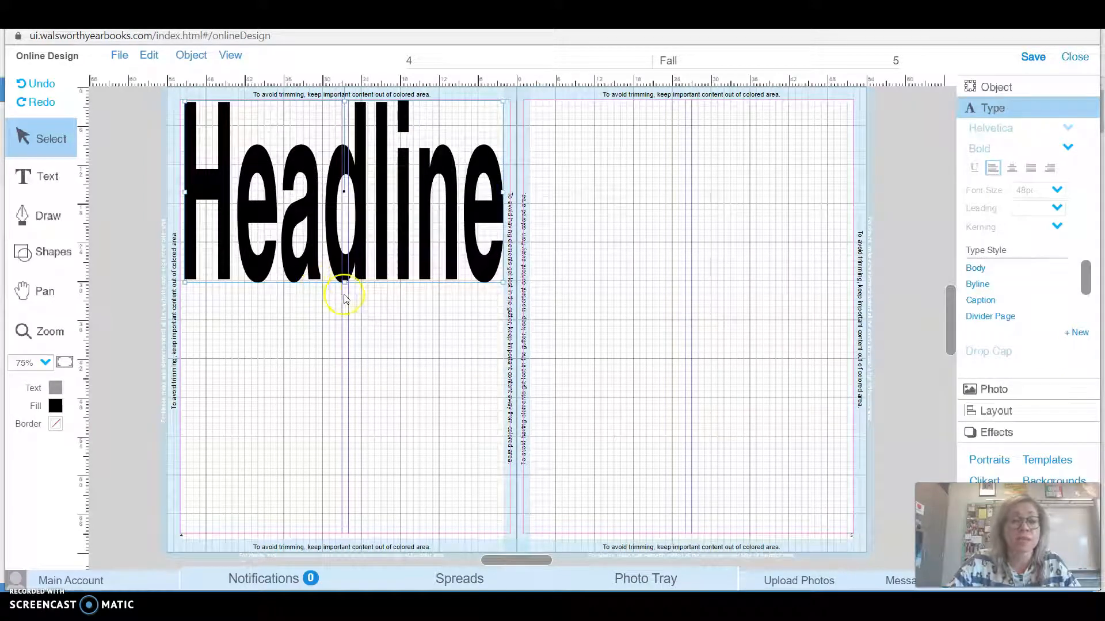
pyautogui.moveTo(344, 281); pyautogui.dragTo(347, 161)
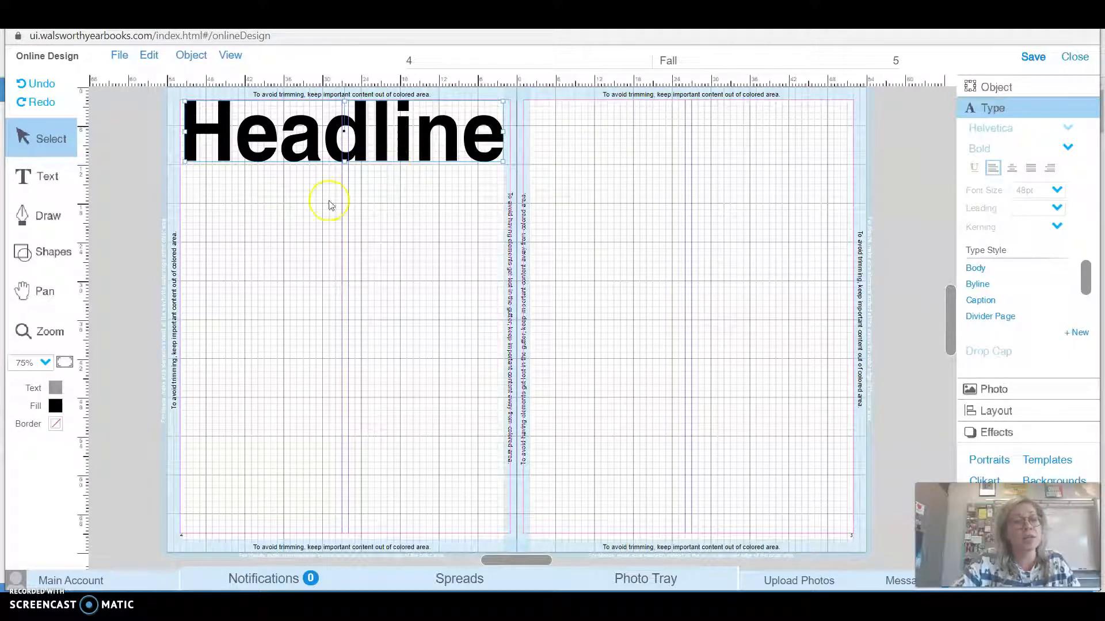
# - Change the Headline shape's fill to a magenta pink from the extended colour palette
pyautogui.click(56, 407)
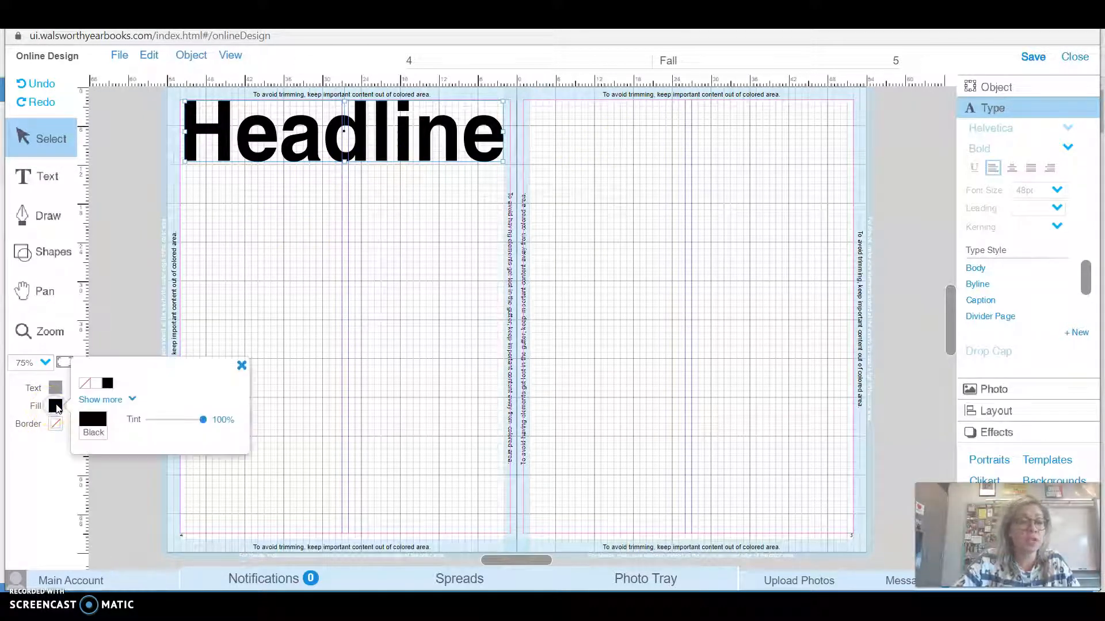
pyautogui.click(132, 400)
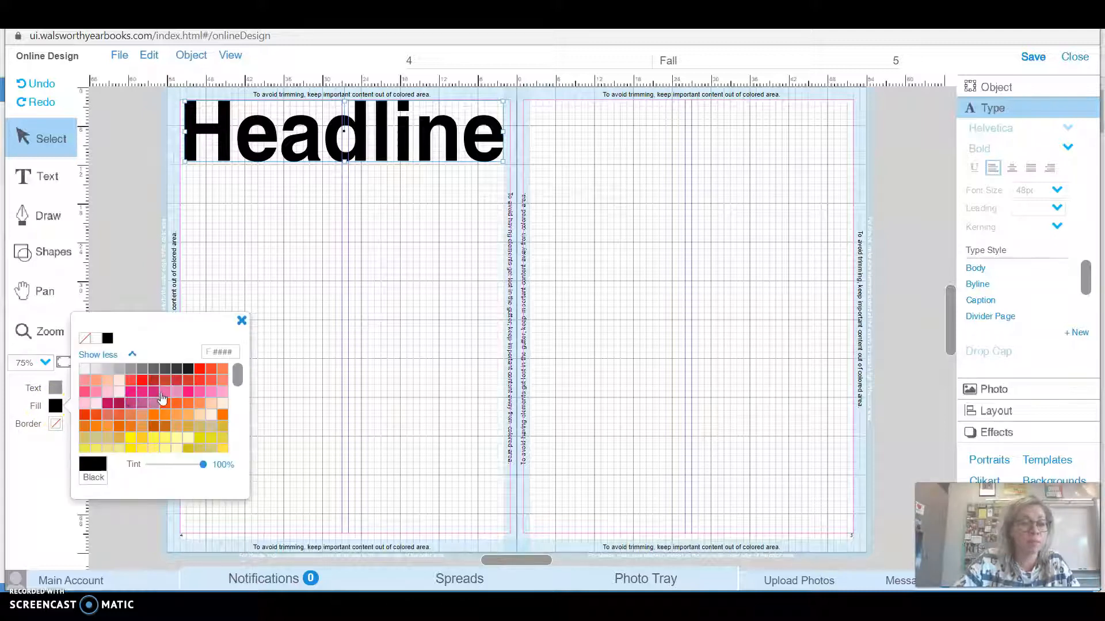
pyautogui.click(158, 395)
pyautogui.click(241, 321)
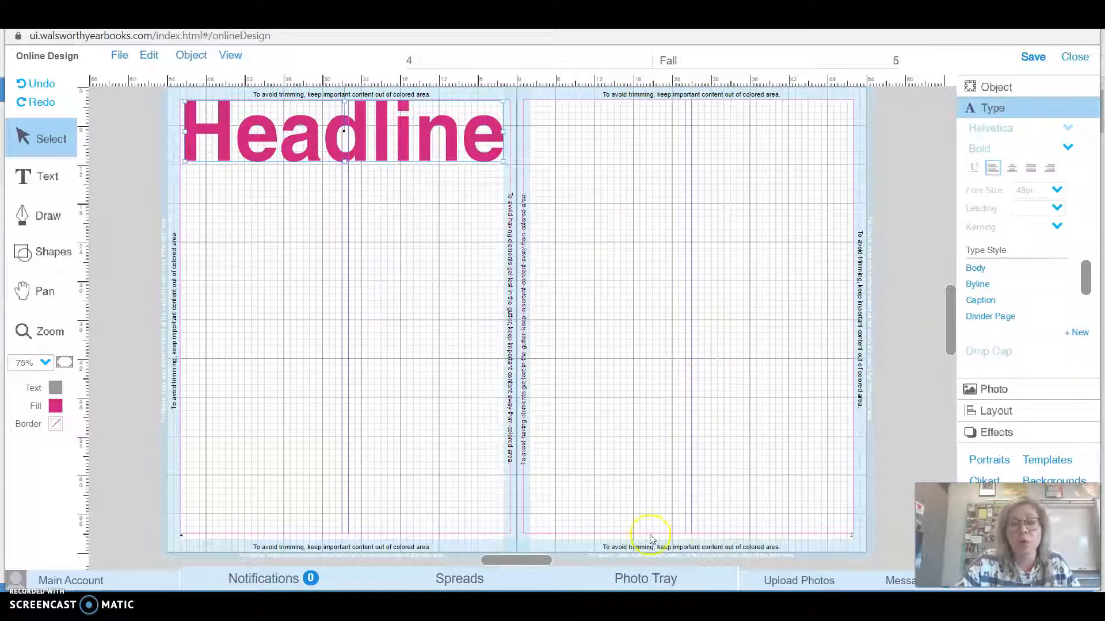
# - Fill the Headline shape with the paper-bag photo from the Academics collection and close the photo tray
pyautogui.click(671, 576)
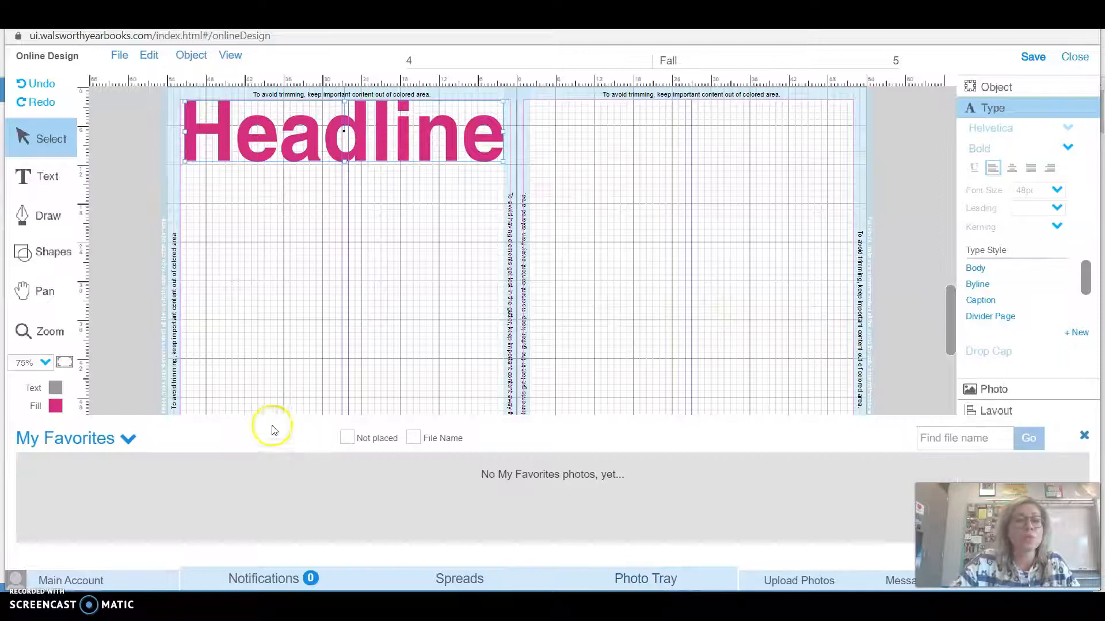
pyautogui.click(83, 441)
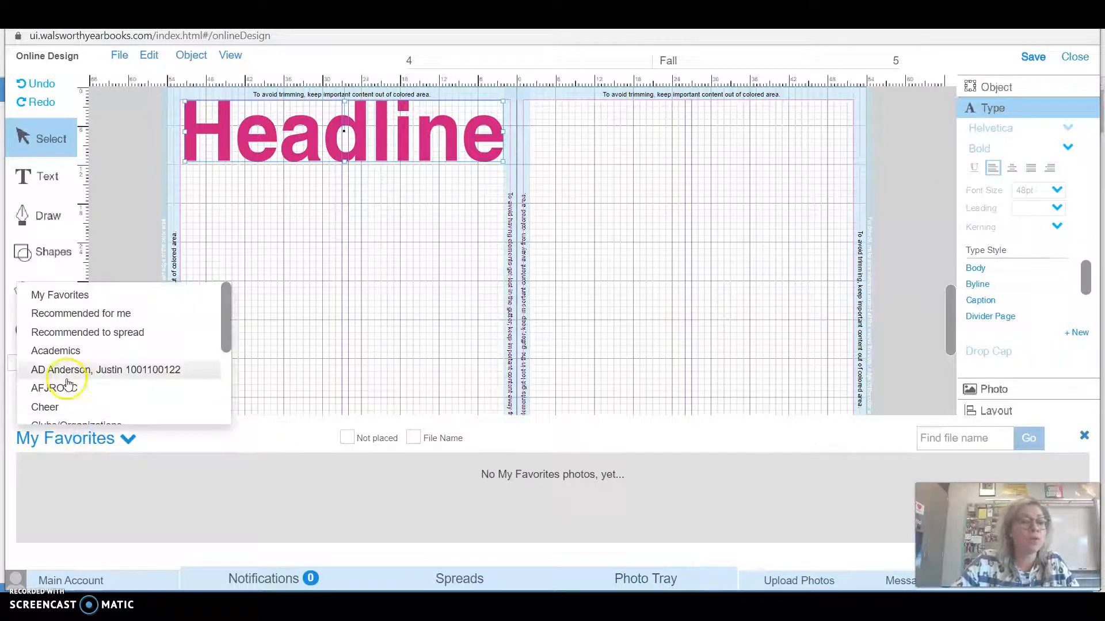
pyautogui.click(64, 355)
pyautogui.moveTo(356, 501); pyautogui.dragTo(362, 153)
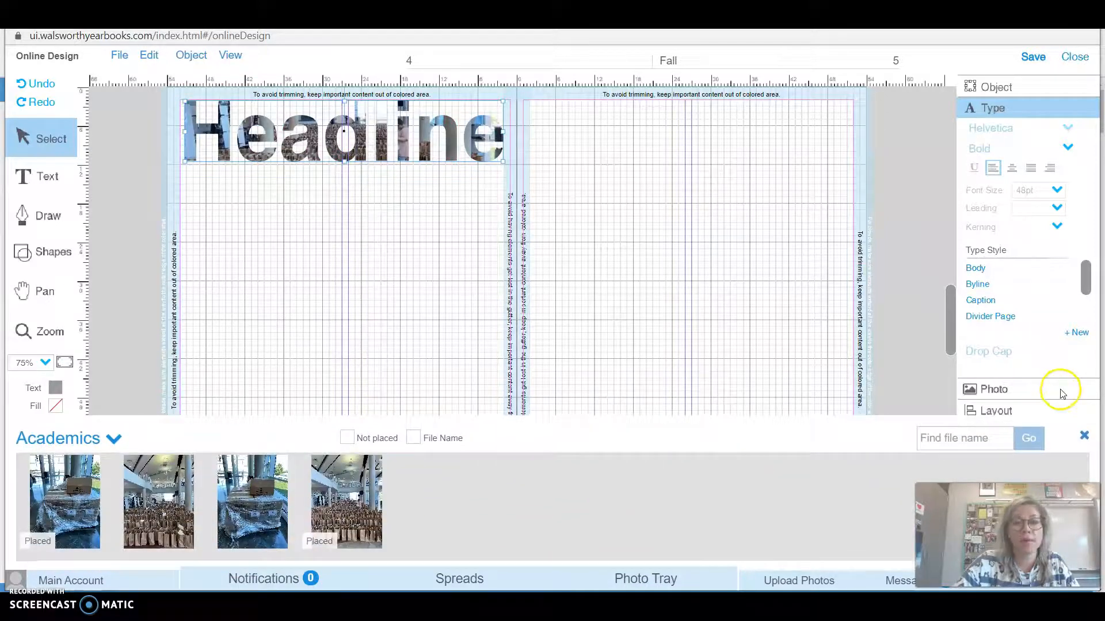
pyautogui.click(1084, 435)
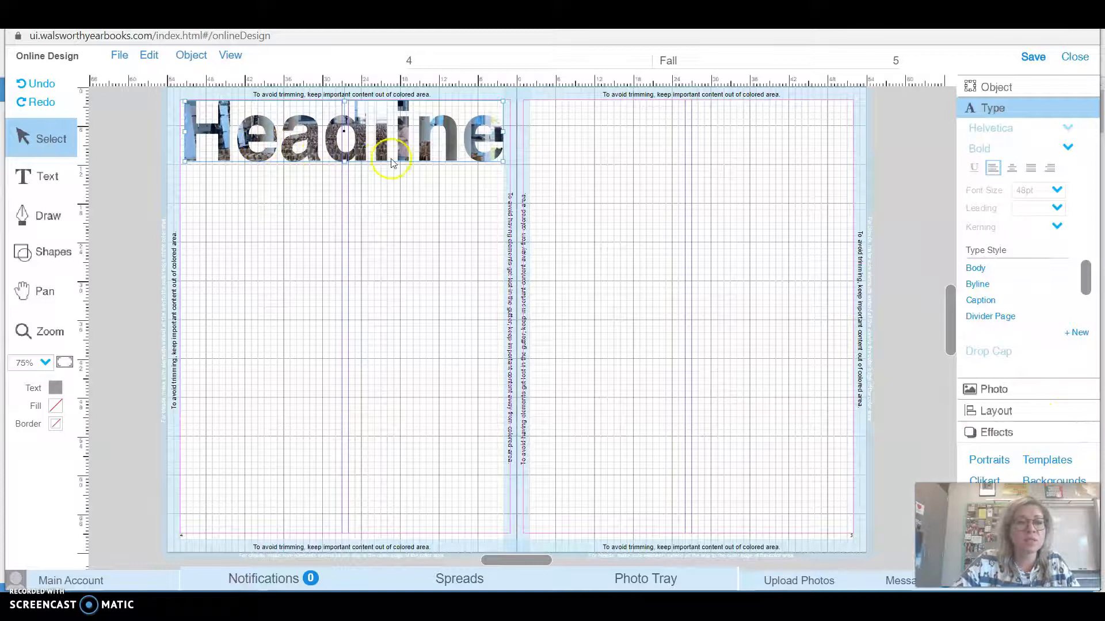
# - Enlarge the photo-filled Headline shape to full page height and across the gutter onto page 5
pyautogui.moveTo(344, 163); pyautogui.dragTo(345, 347)
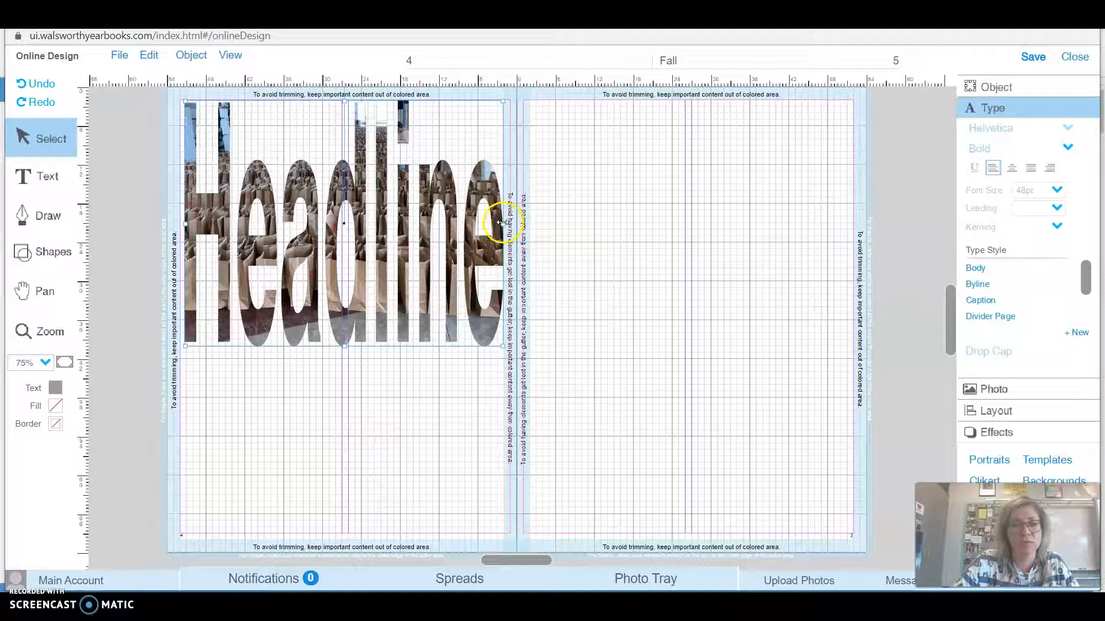
pyautogui.click(501, 343)
pyautogui.moveTo(502, 345); pyautogui.dragTo(749, 488)
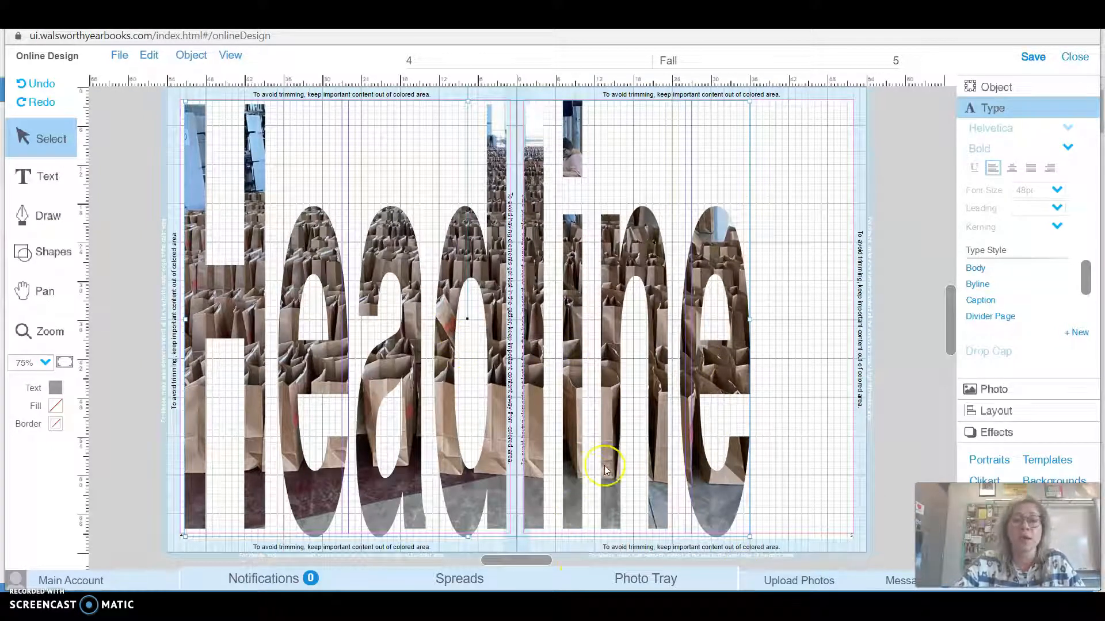
pyautogui.click(185, 56)
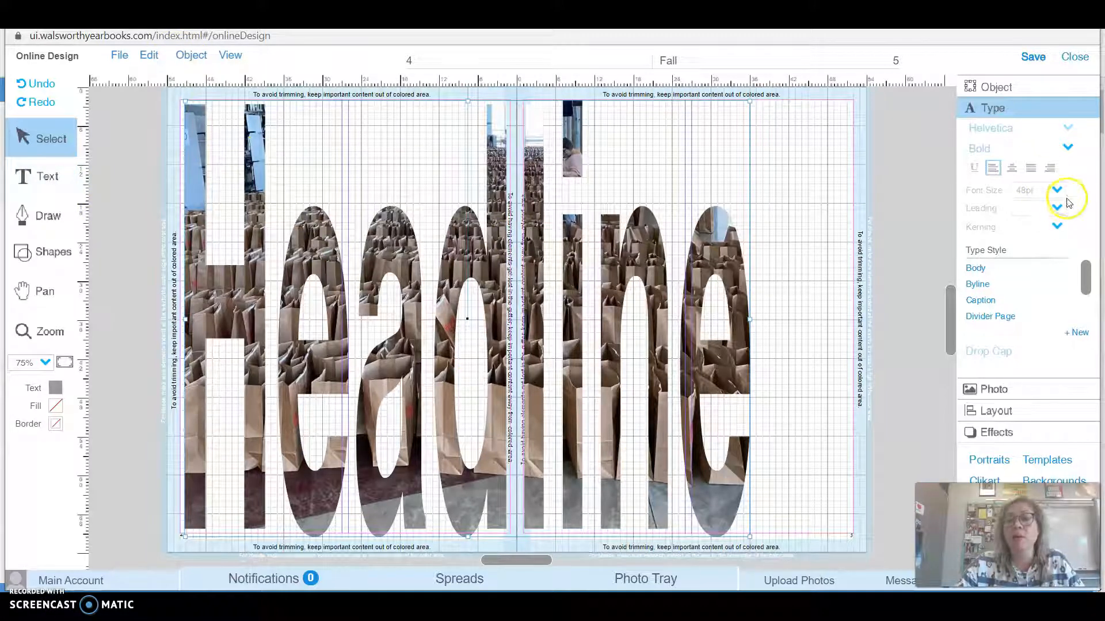
pyautogui.click(149, 57)
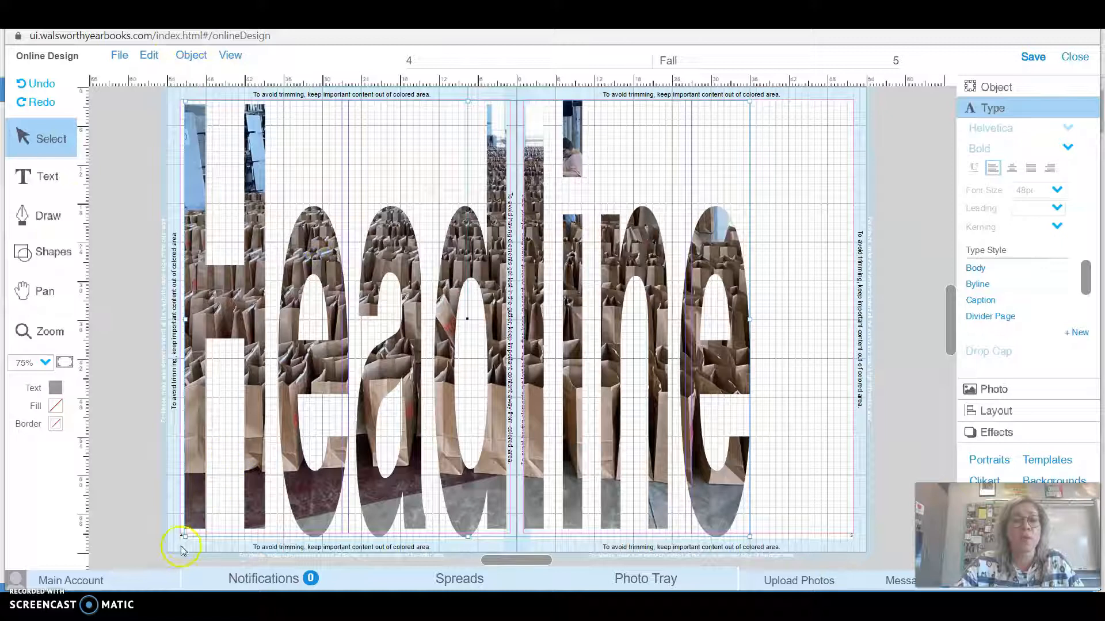
# - Shrink the photo-filled Headline shape to fit the upper part of page 5 and shift it slightly away from the gutter
pyautogui.moveTo(183, 539); pyautogui.dragTo(529, 234)
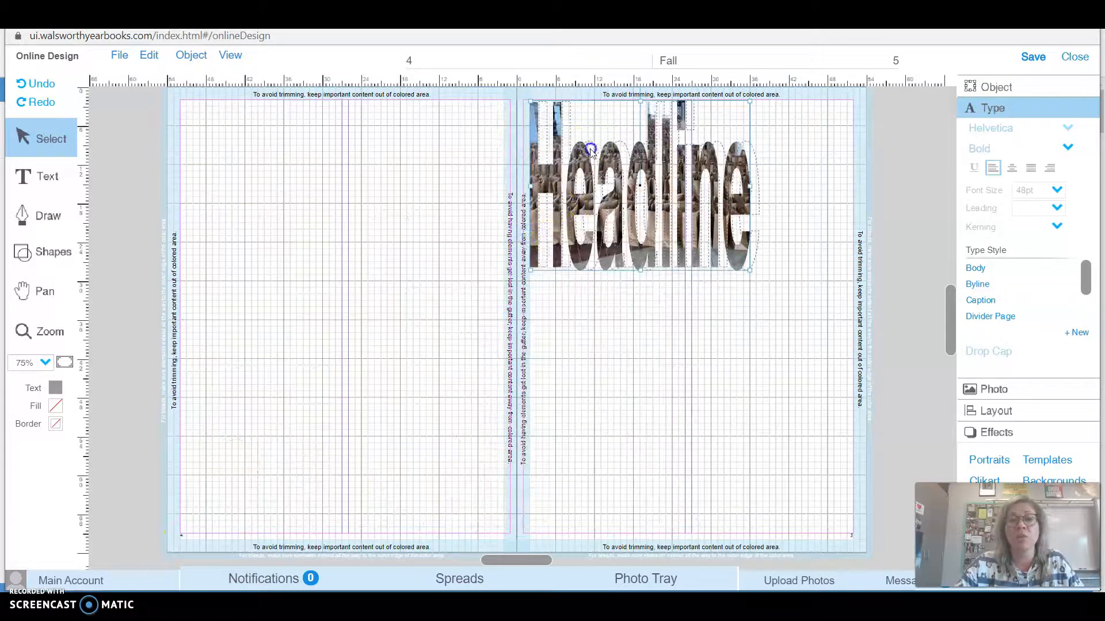
pyautogui.moveTo(582, 152); pyautogui.dragTo(595, 152)
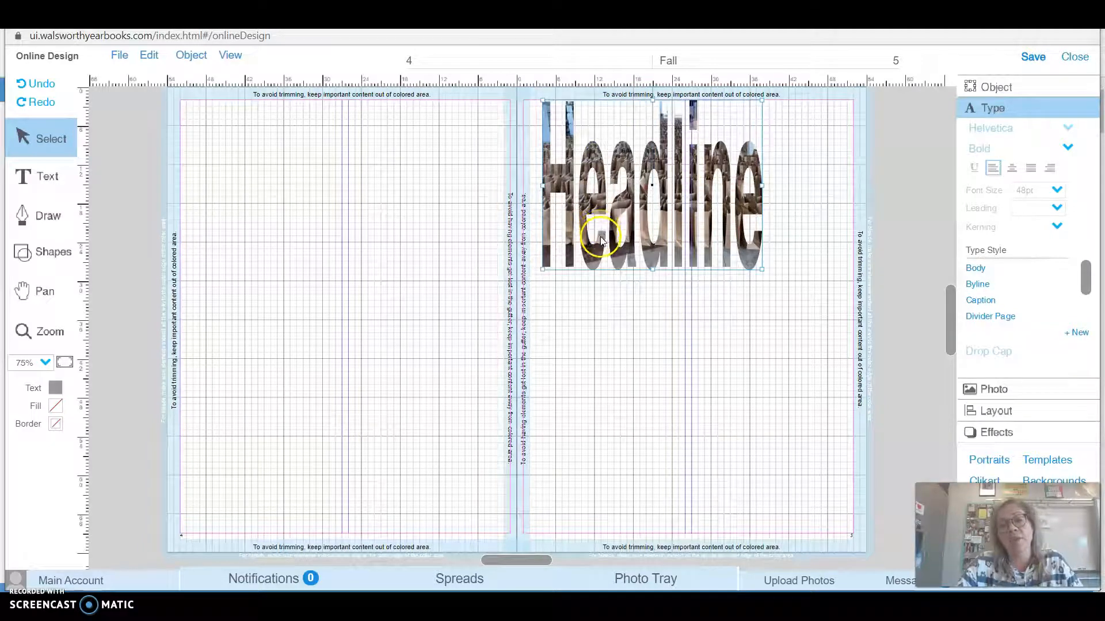